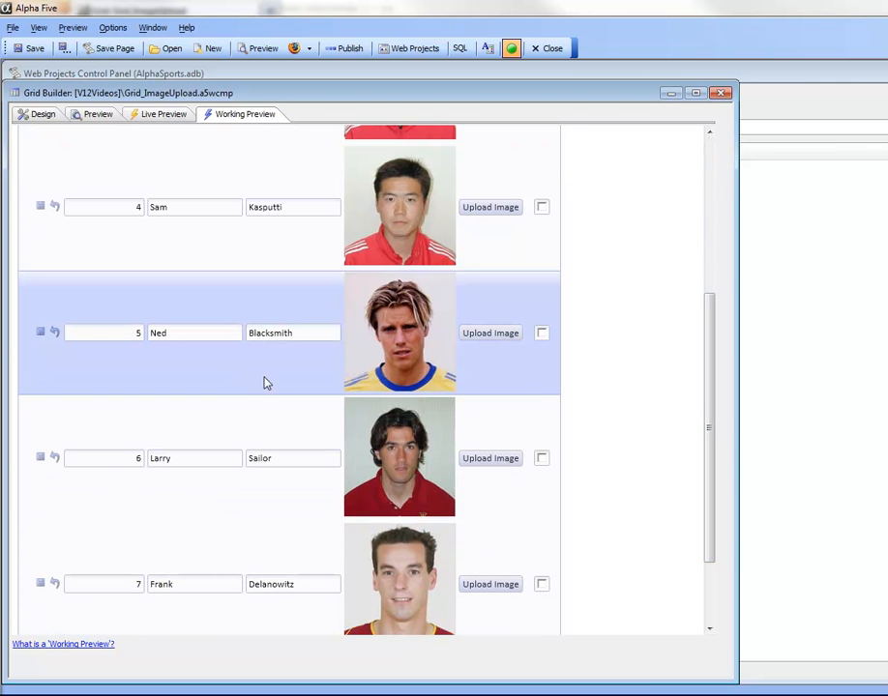
# Open the grid in Firefox and upload the Aeon Flux cover image to the first new record row
pyautogui.moveTo(708, 416); pyautogui.dragTo(724, 525)
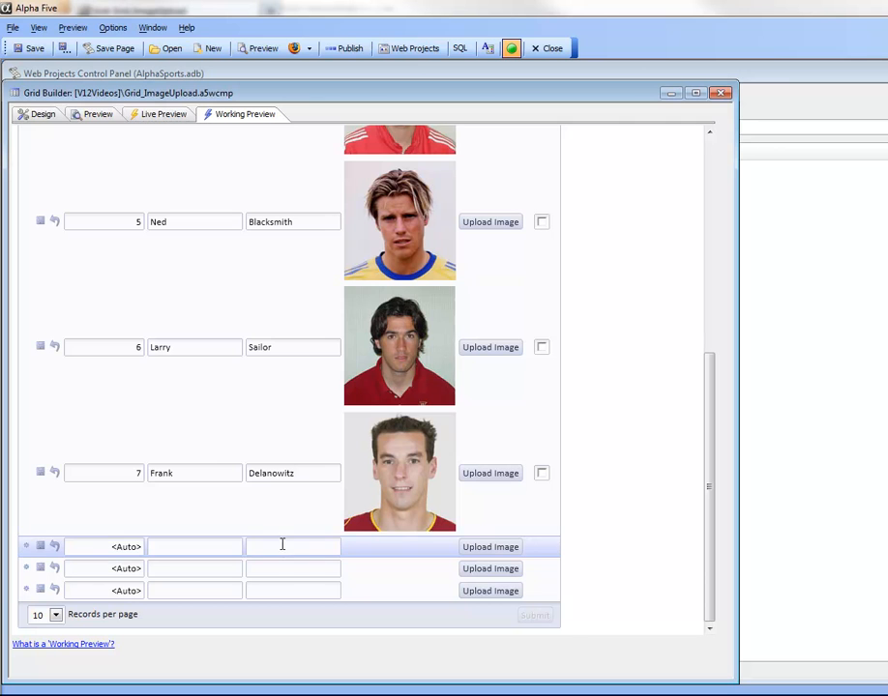
pyautogui.click(296, 51)
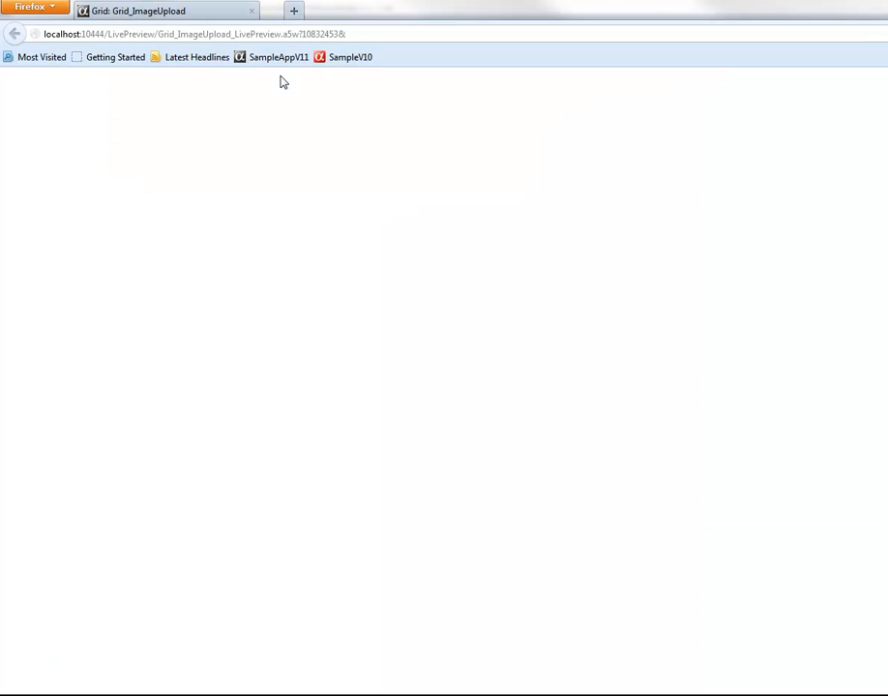
pyautogui.scroll(-3, 601, 228)
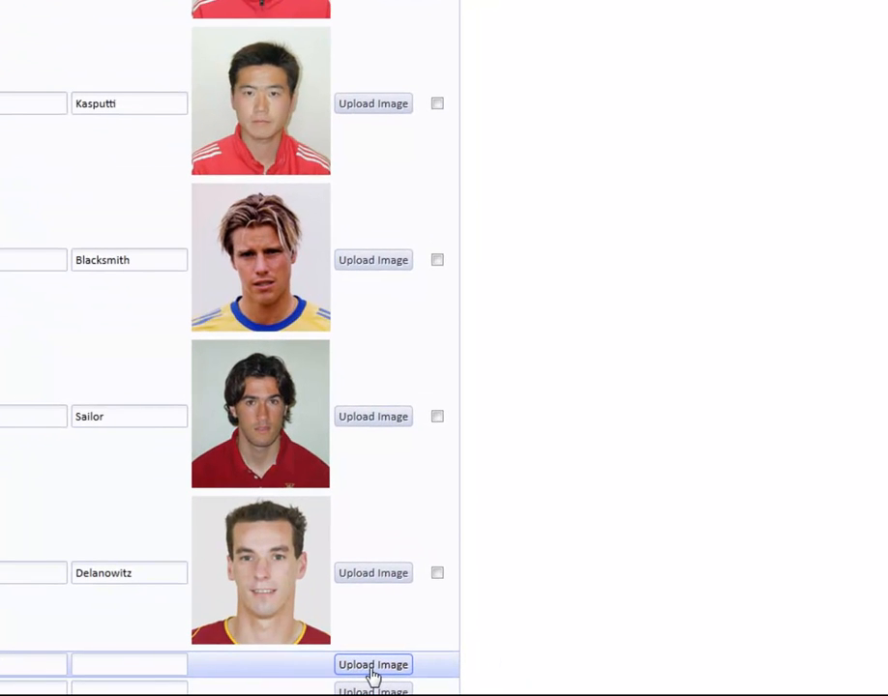
pyautogui.click(373, 666)
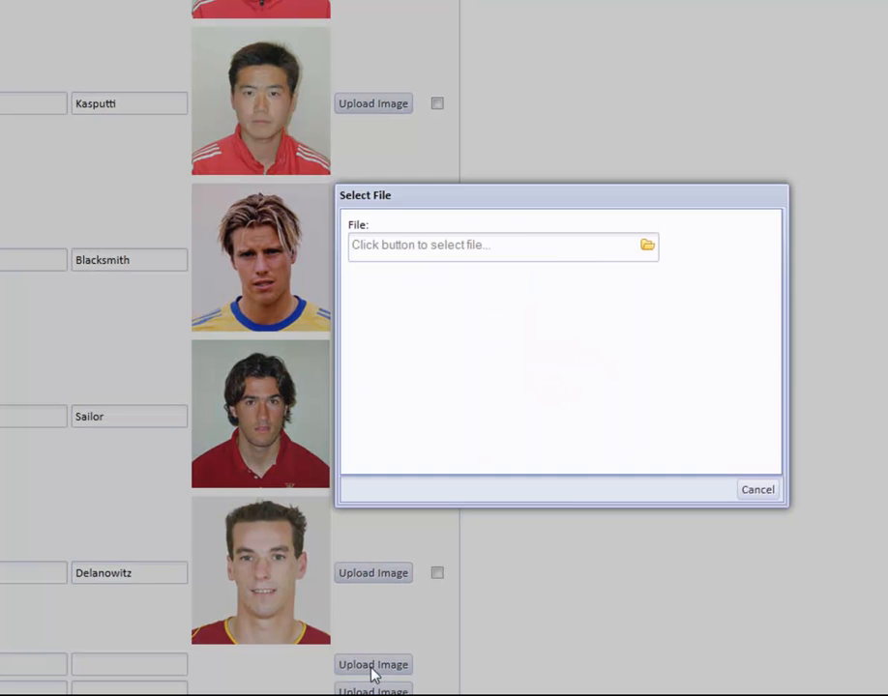
pyautogui.click(650, 247)
pyautogui.doubleClick(595, 436)
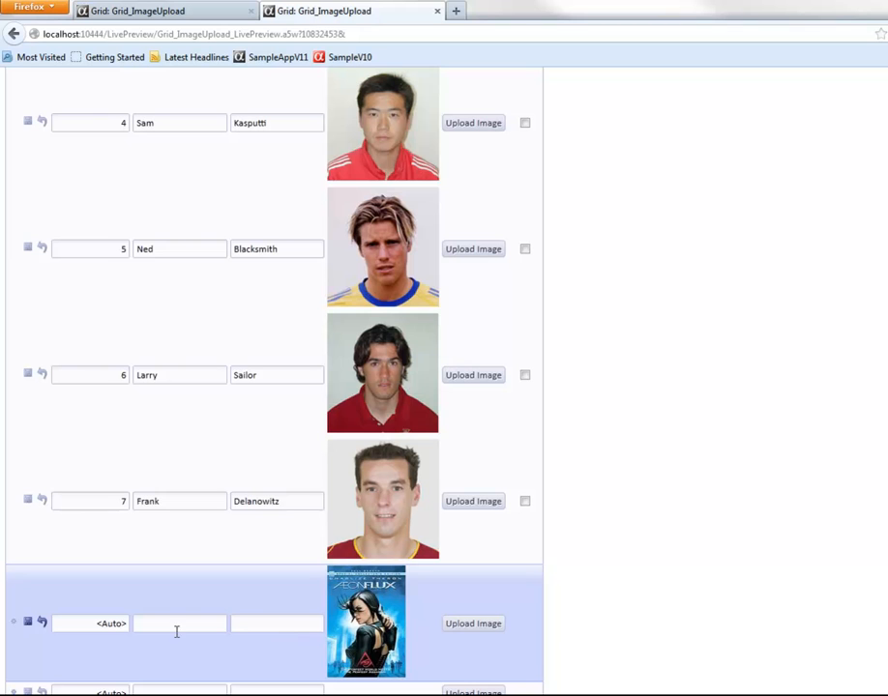
# Save the new record row containing the uploaded cover image and look through the grid's records
pyautogui.click(28, 624)
pyautogui.scroll(-2, 140, 582)
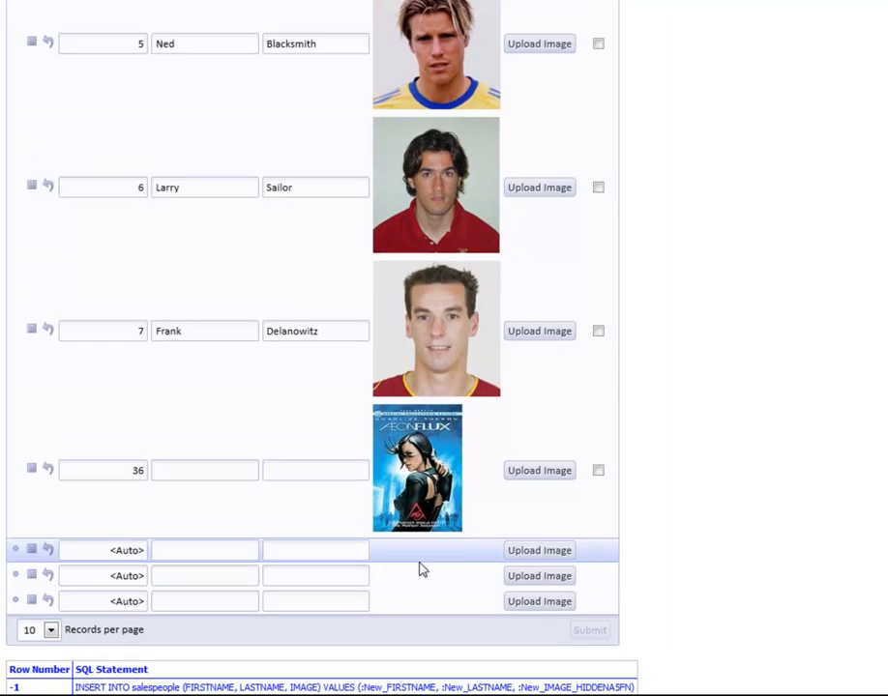
pyautogui.scroll(5, 666, 338)
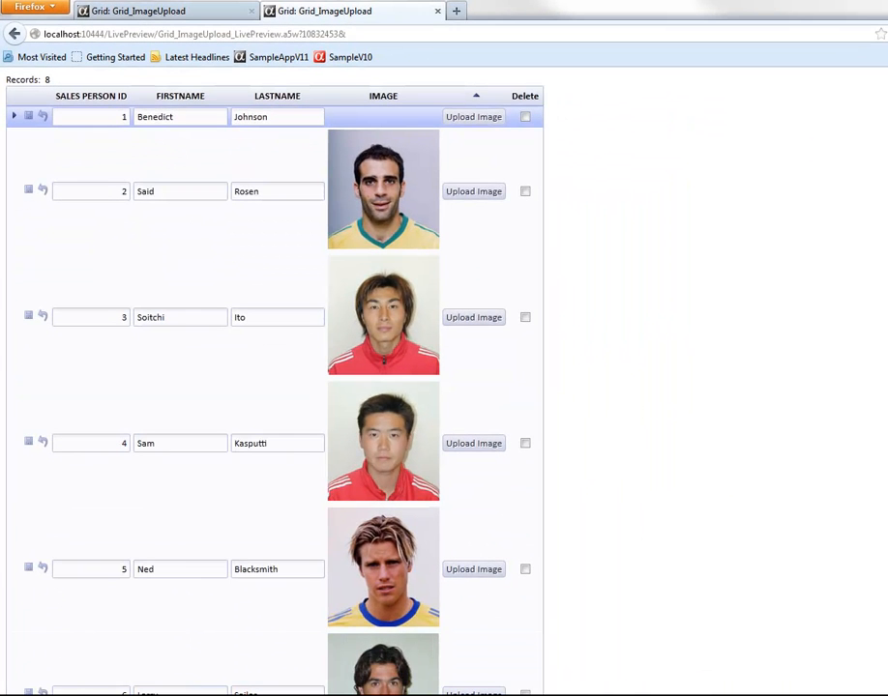
# Switch back to Alpha Five, return the grid to design view and widen the Grid Builder window
pyautogui.click(98, 693)
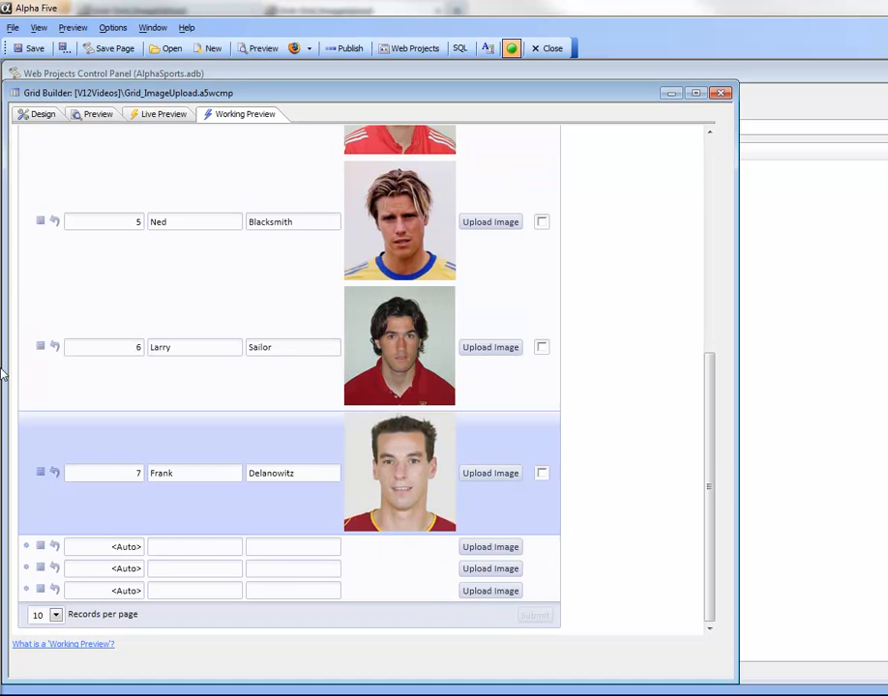
pyautogui.click(37, 114)
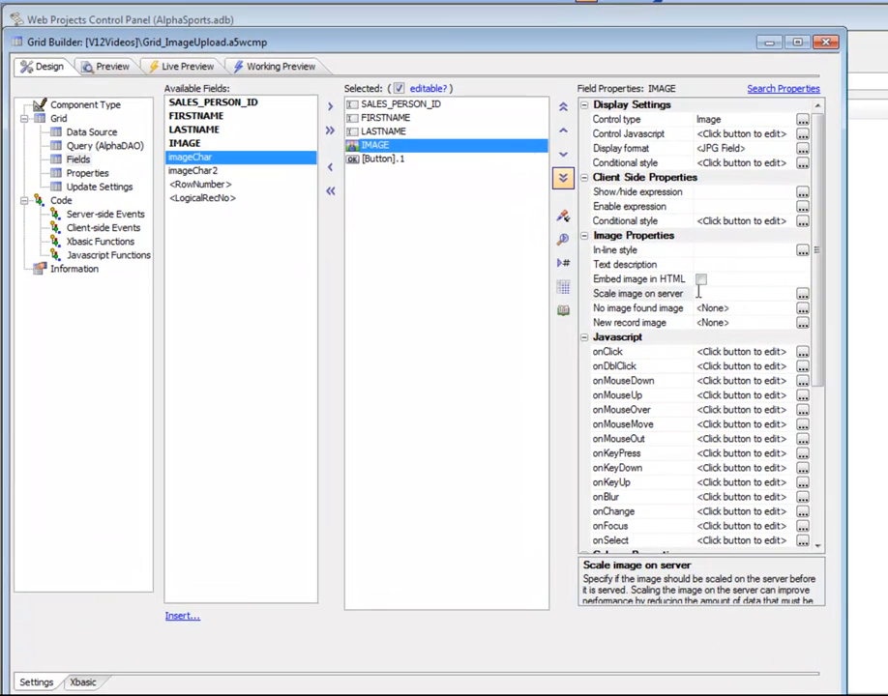
pyautogui.moveTo(698, 248); pyautogui.dragTo(713, 239)
pyautogui.moveTo(845, 281); pyautogui.dragTo(887, 281)
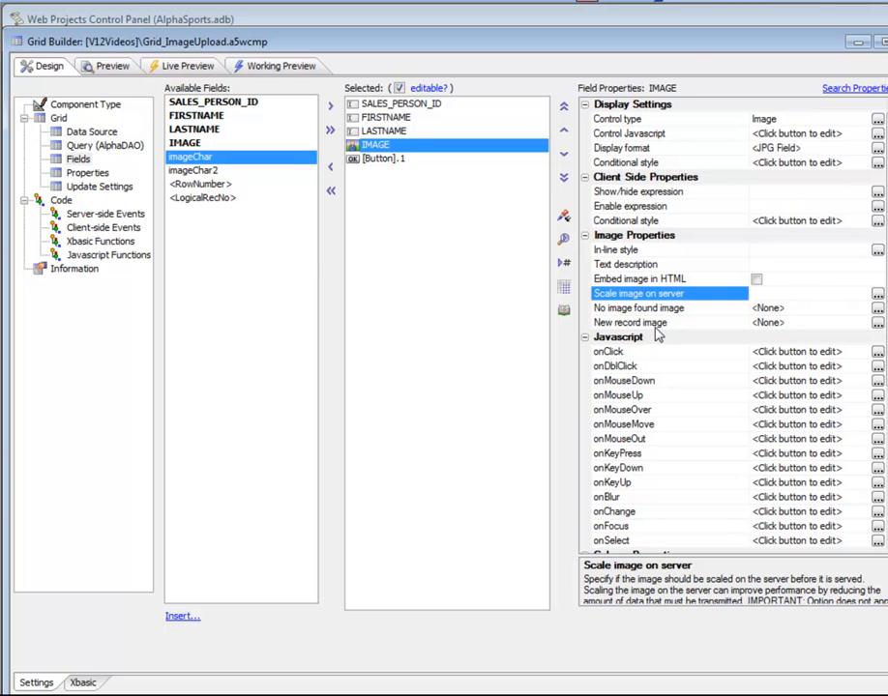
# Set the IMAGE field's no-image-found image to the built-in add-in image MissingPersonImage, filtering the image list on "missin"
pyautogui.click(735, 307)
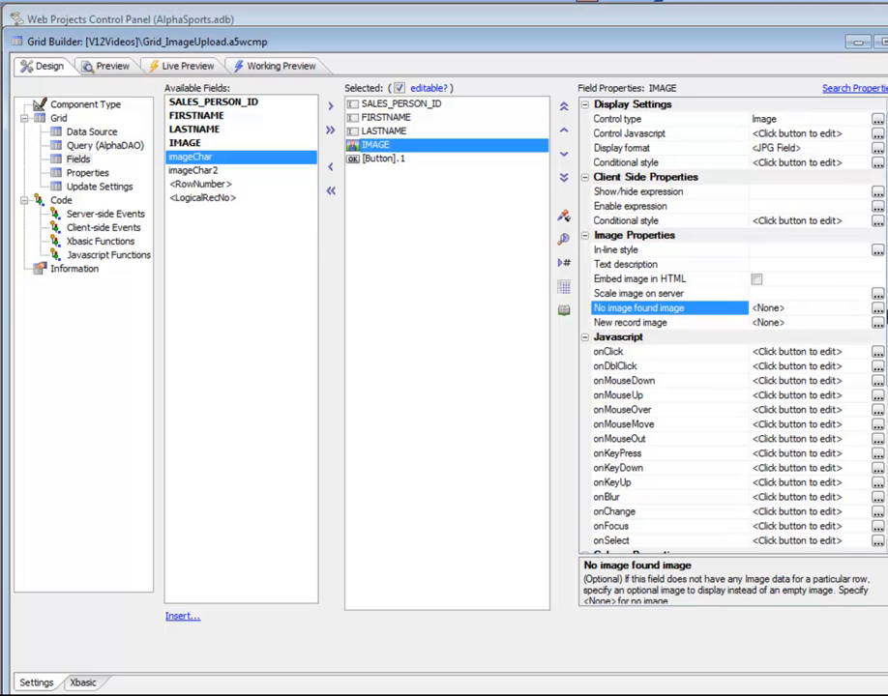
pyautogui.click(877, 309)
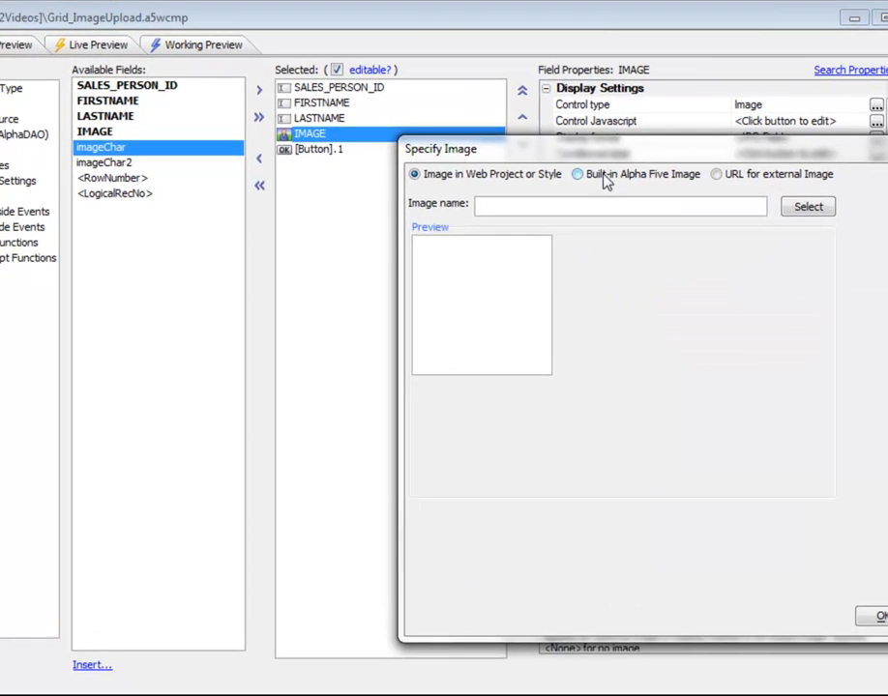
pyautogui.click(620, 181)
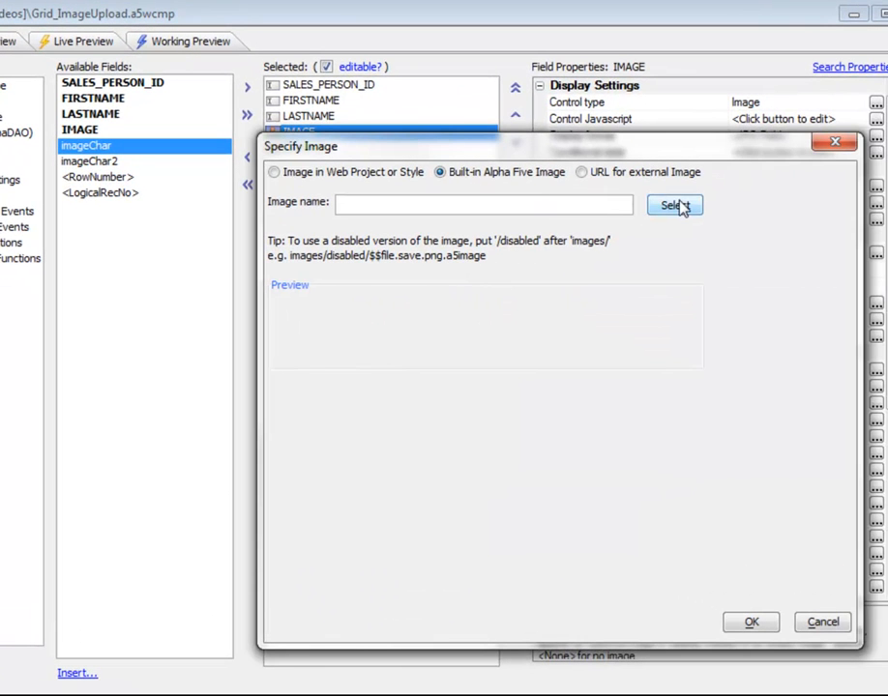
pyautogui.click(680, 207)
pyautogui.click(509, 274)
pyautogui.click(578, 426)
pyautogui.write('missin')
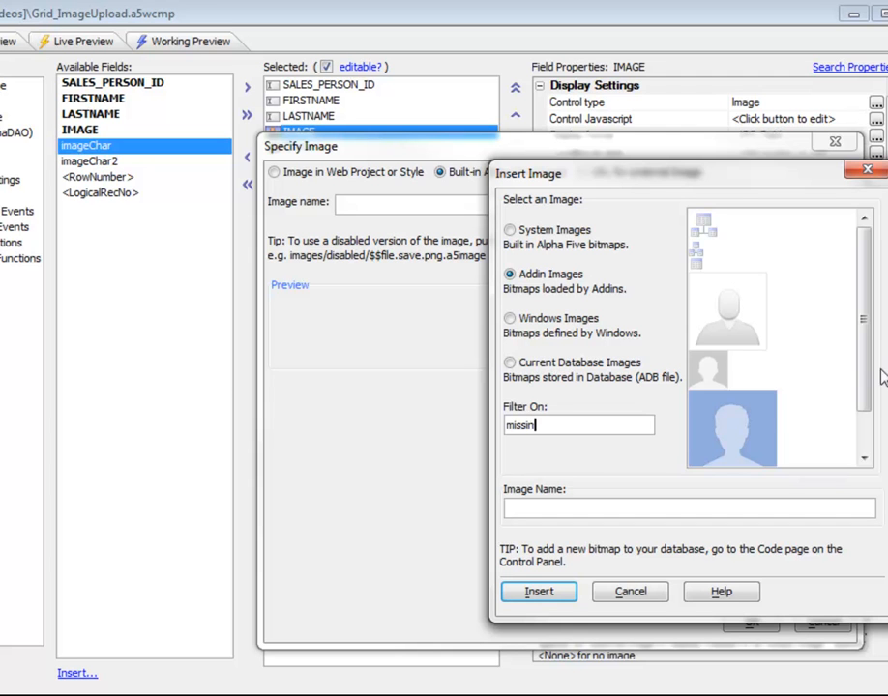
pyautogui.scroll(-1, 870, 364)
pyautogui.click(759, 402)
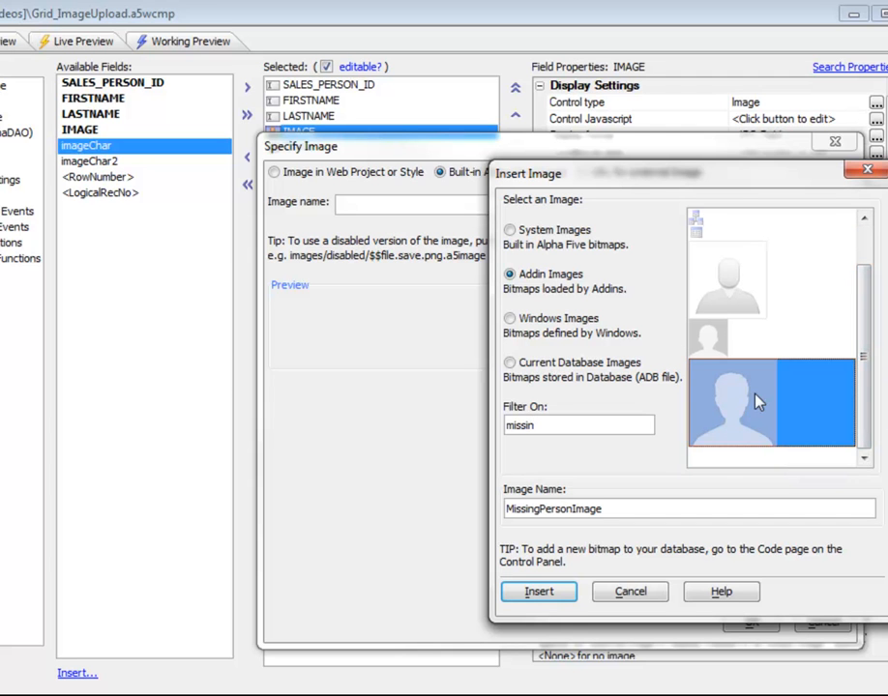
pyautogui.click(556, 598)
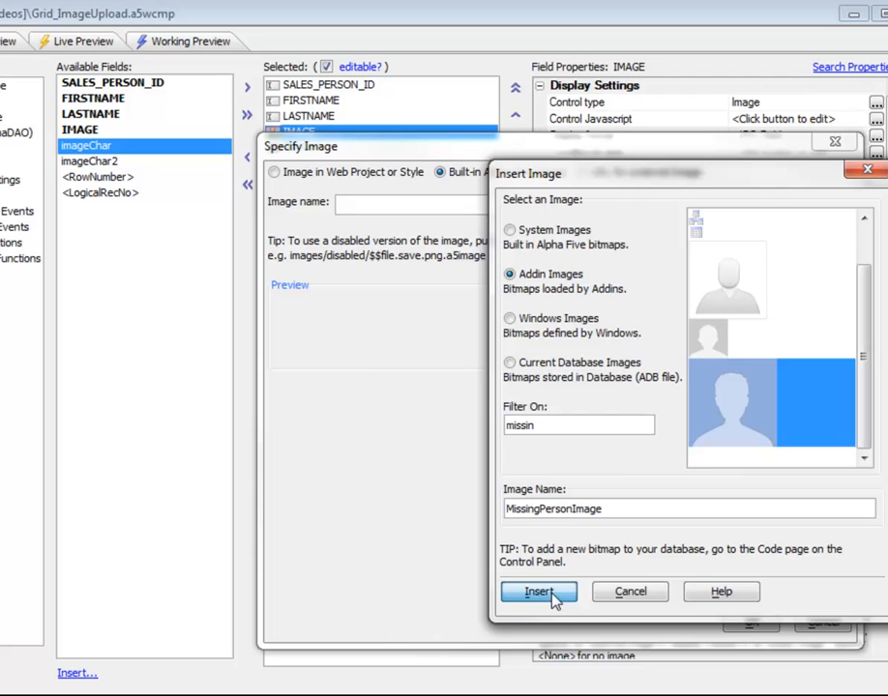
pyautogui.click(747, 620)
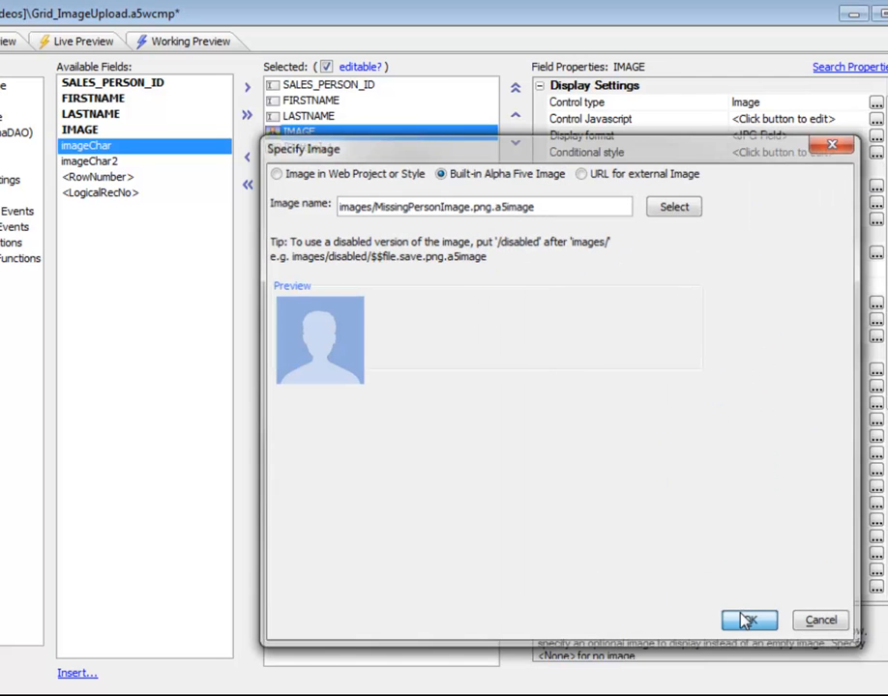
# Set the IMAGE field's new record image to the built-in add-in image MissingImageSmall2
pyautogui.click(604, 337)
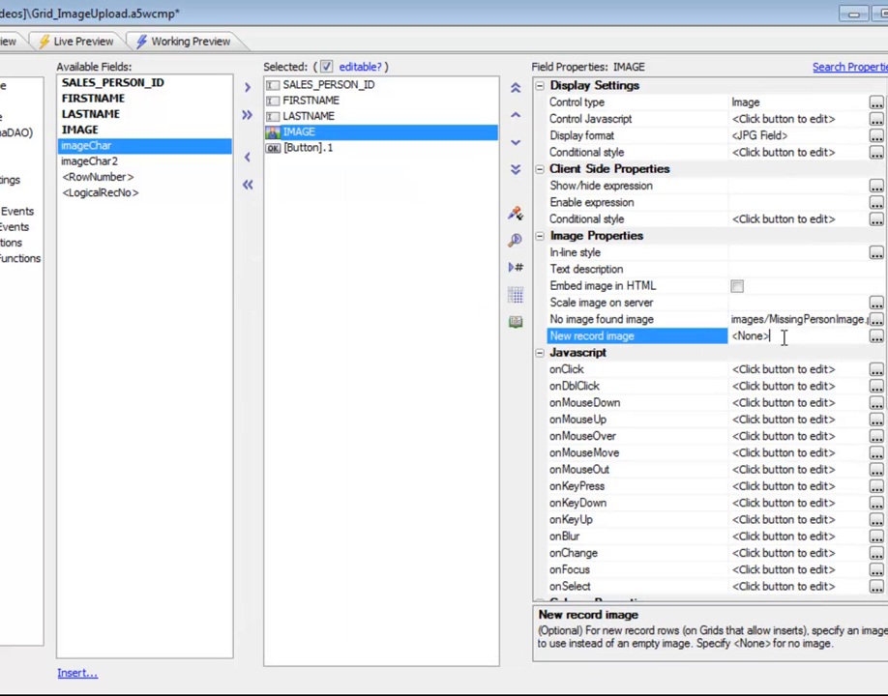
pyautogui.click(878, 337)
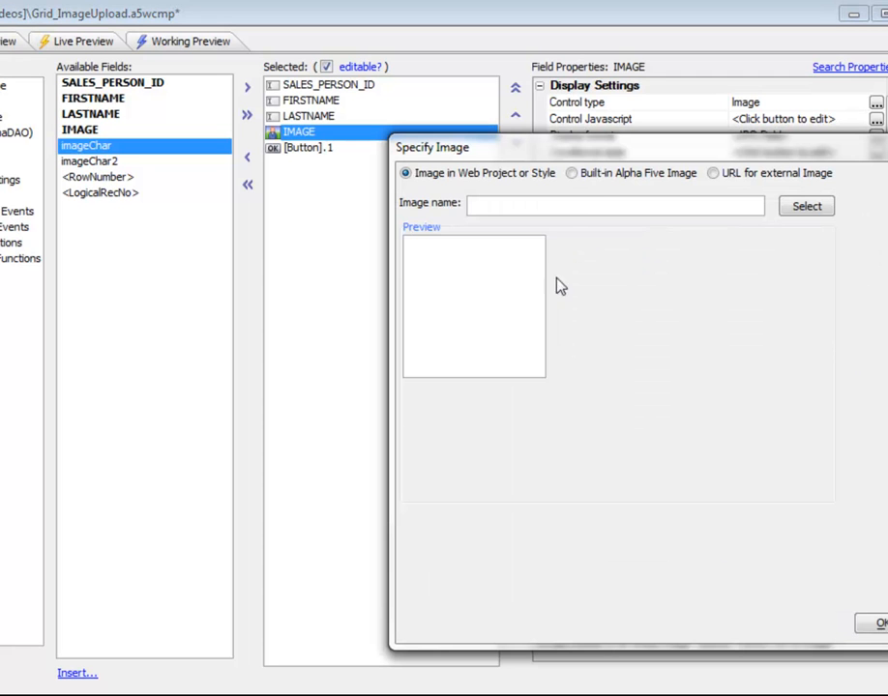
pyautogui.click(599, 175)
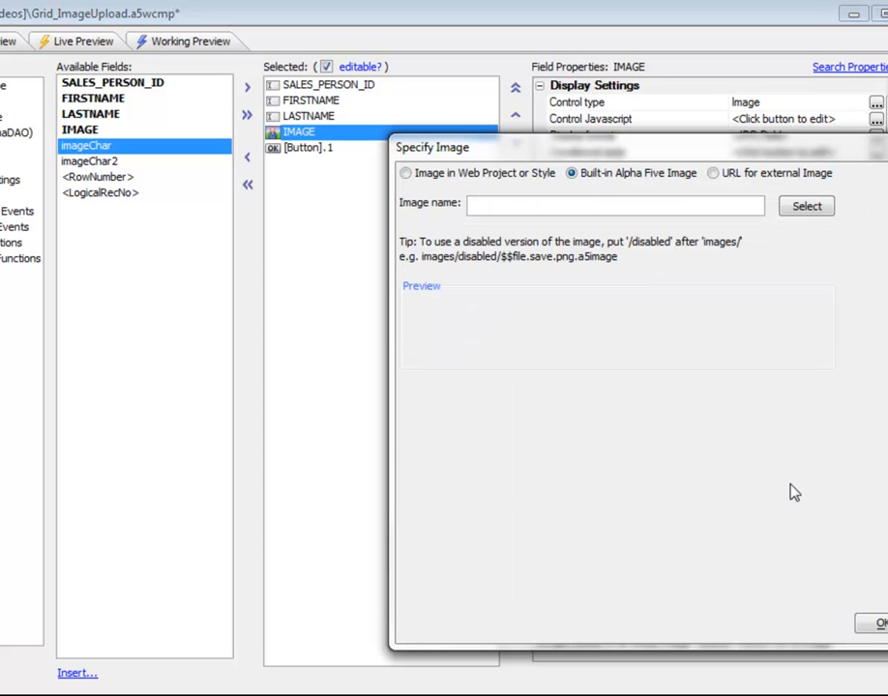
pyautogui.click(807, 207)
pyautogui.click(543, 422)
pyautogui.write('mis')
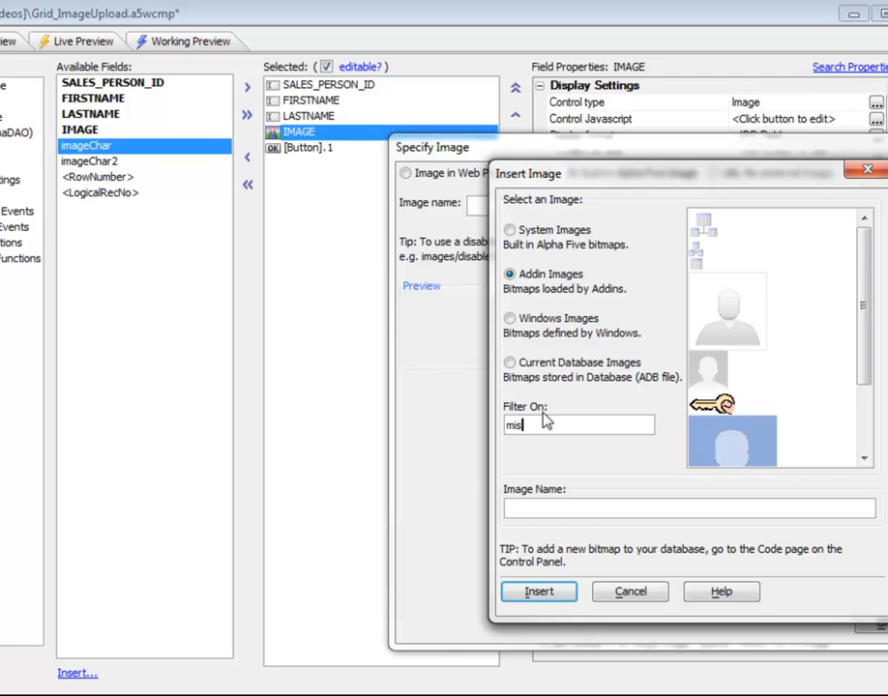
pyautogui.write('sin')
pyautogui.click(710, 372)
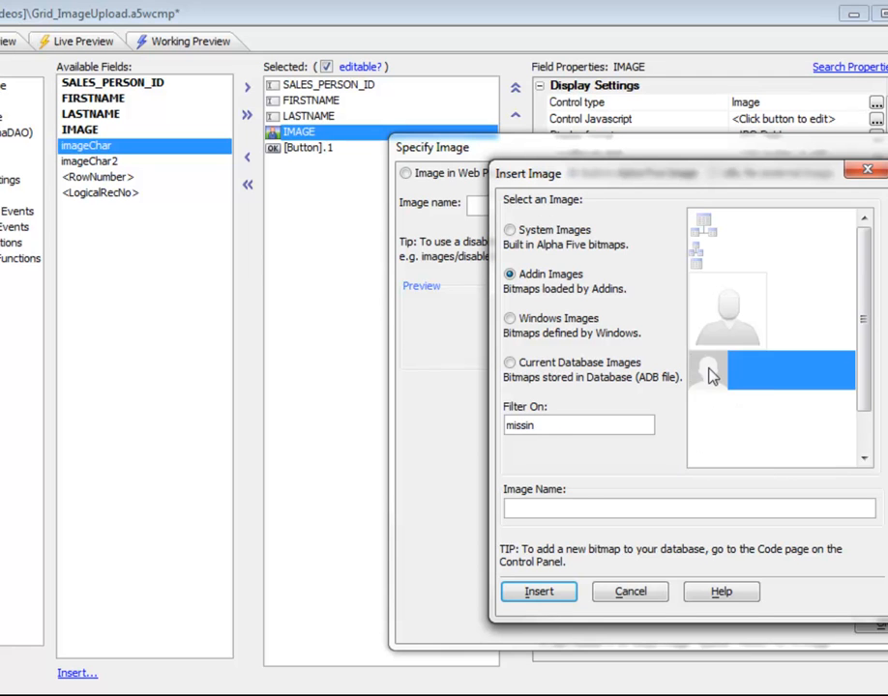
pyautogui.click(537, 593)
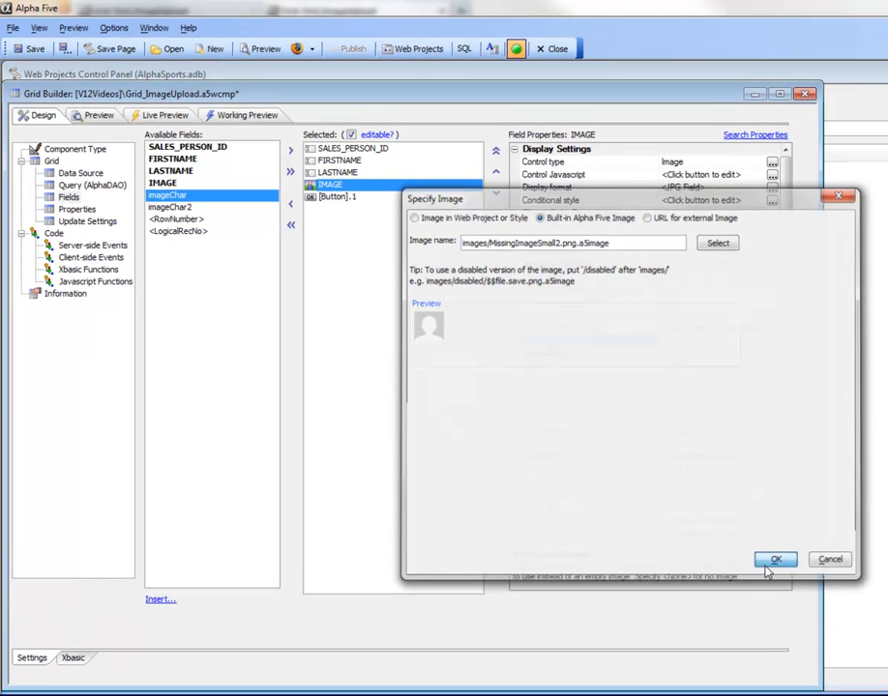
pyautogui.click(776, 560)
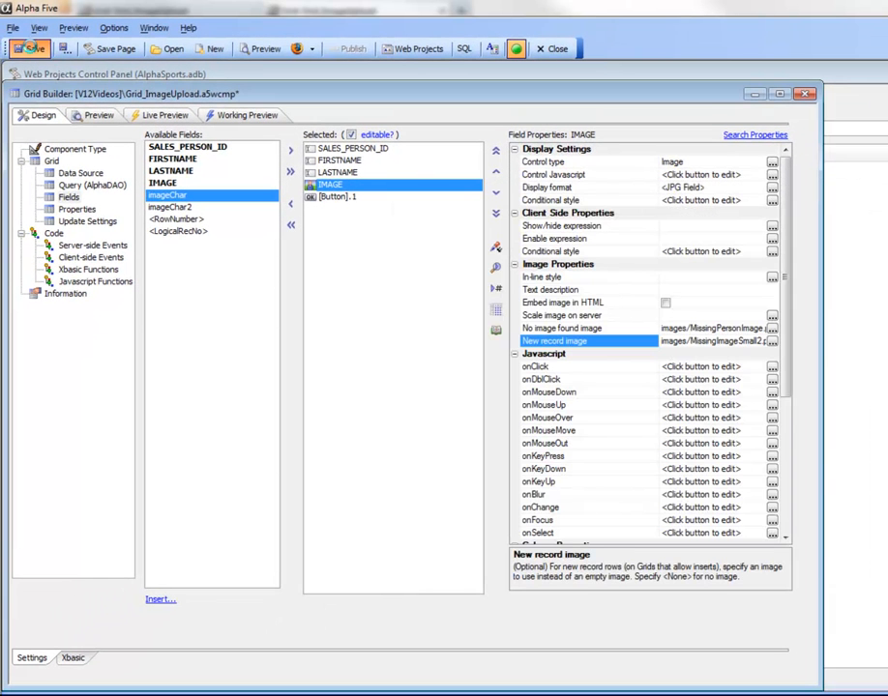
# Save the grid and run its working preview to check the placeholder images in existing and new record rows
pyautogui.click(239, 117)
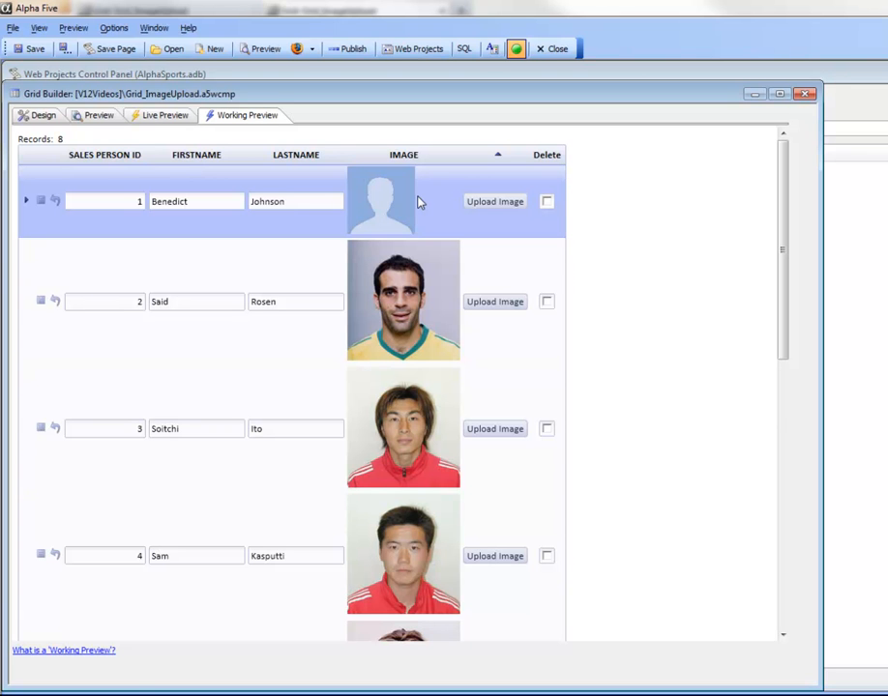
pyautogui.scroll(-7, 383, 545)
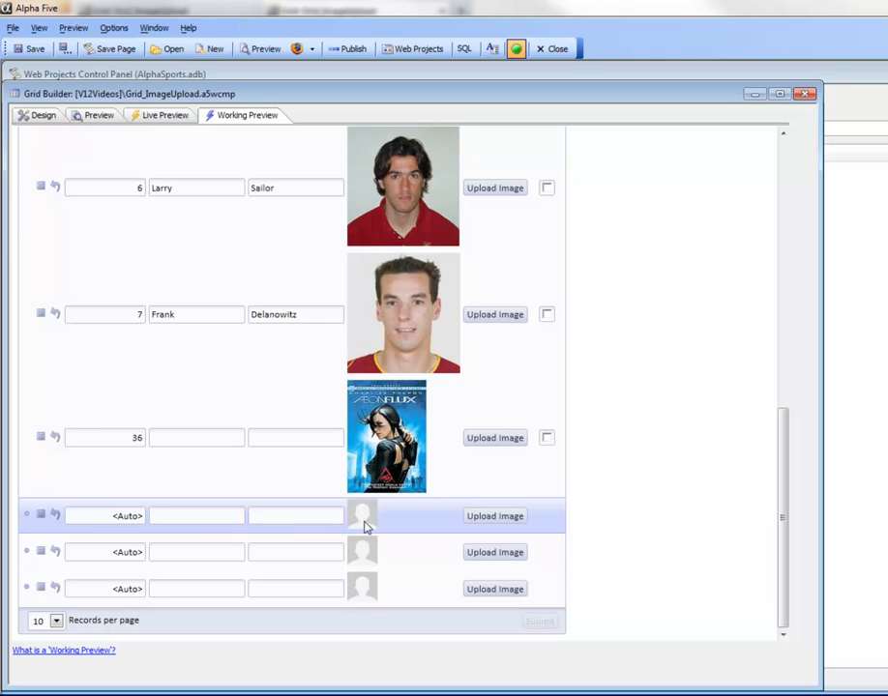
# Scale the IMAGE field's images on the server at a ratio of .5 and run the working preview
pyautogui.click(39, 116)
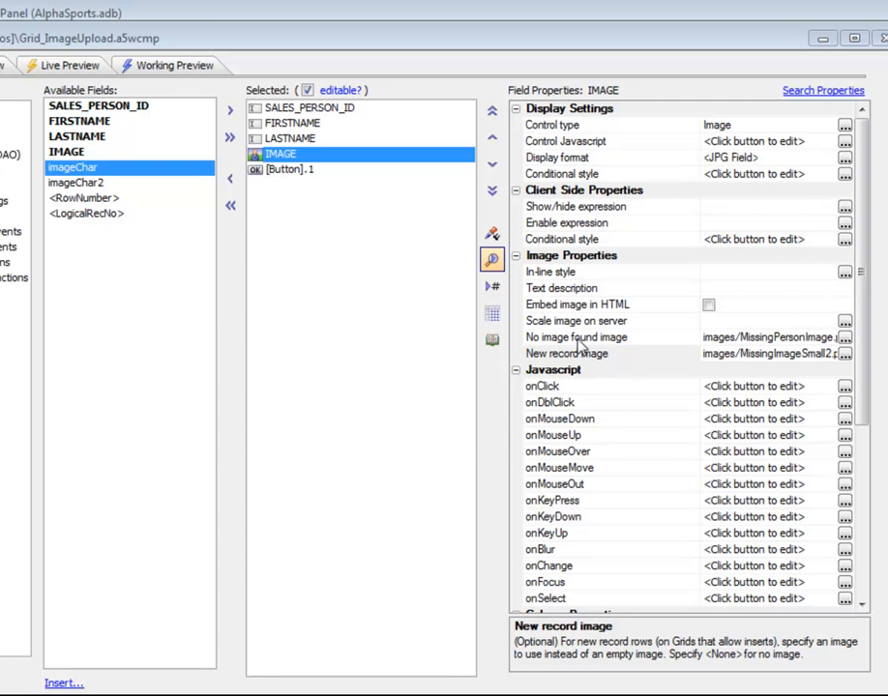
pyautogui.click(653, 323)
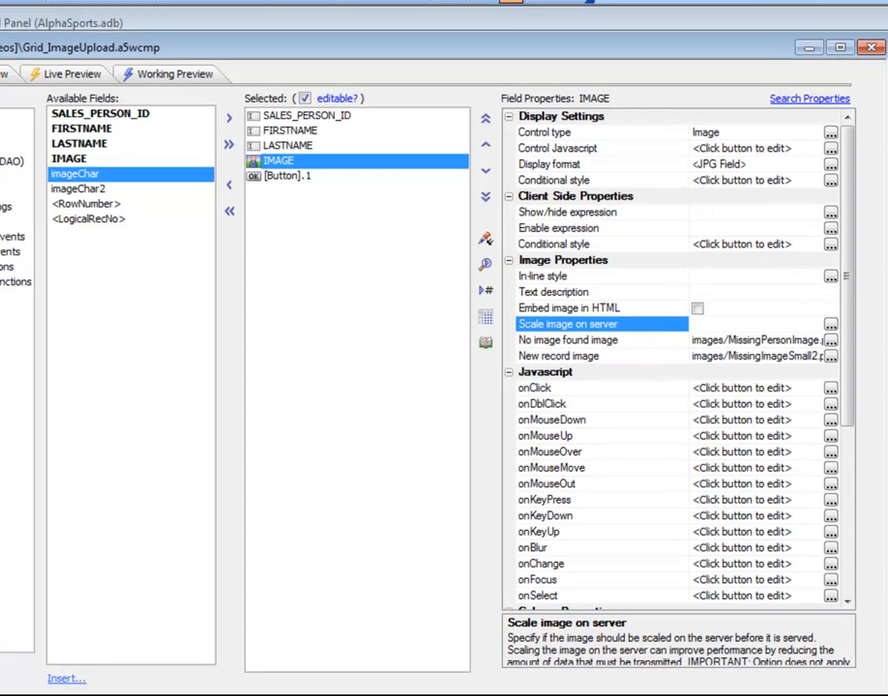
pyautogui.click(845, 323)
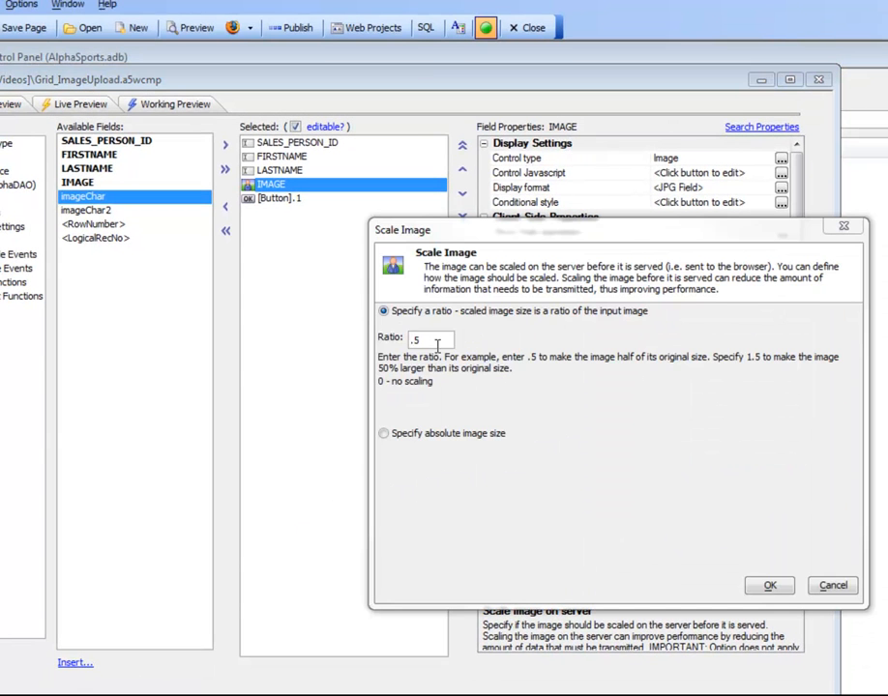
pyautogui.click(770, 585)
pyautogui.click(175, 103)
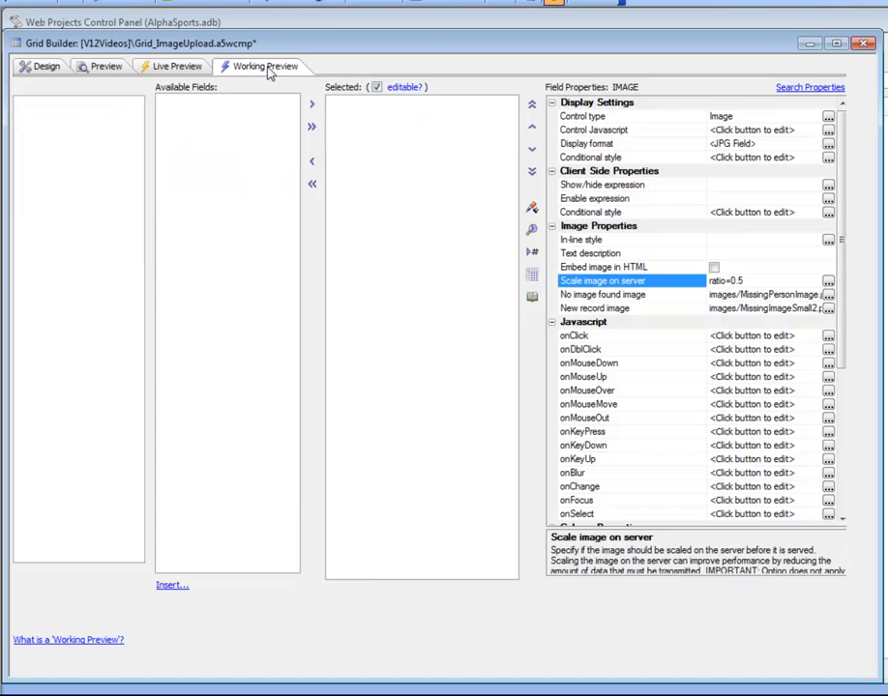